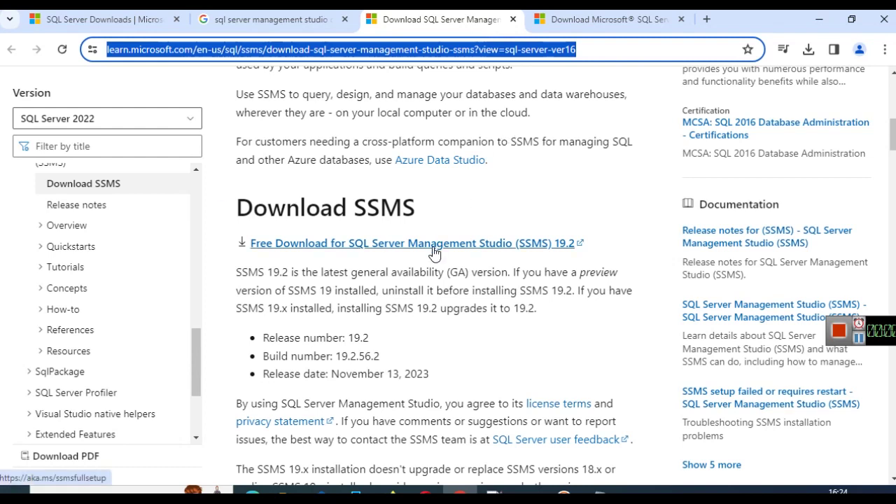
- Review the recent downloads and the SSMS 19.2 and SQL Server 2019 Express download pages
left_click(809, 50)
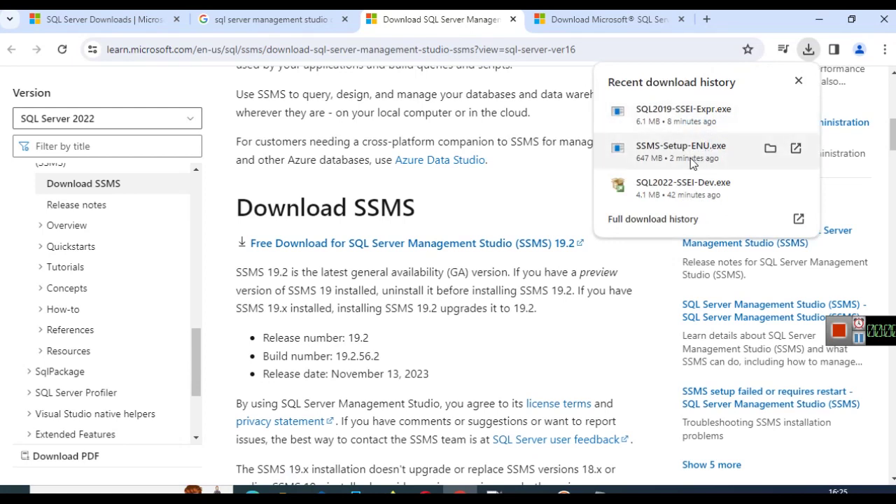
left_click(597, 26)
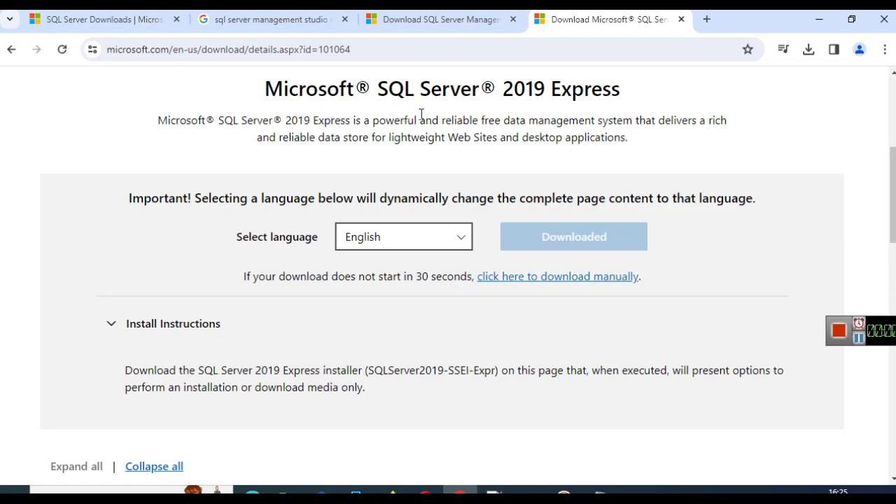
left_click(452, 28)
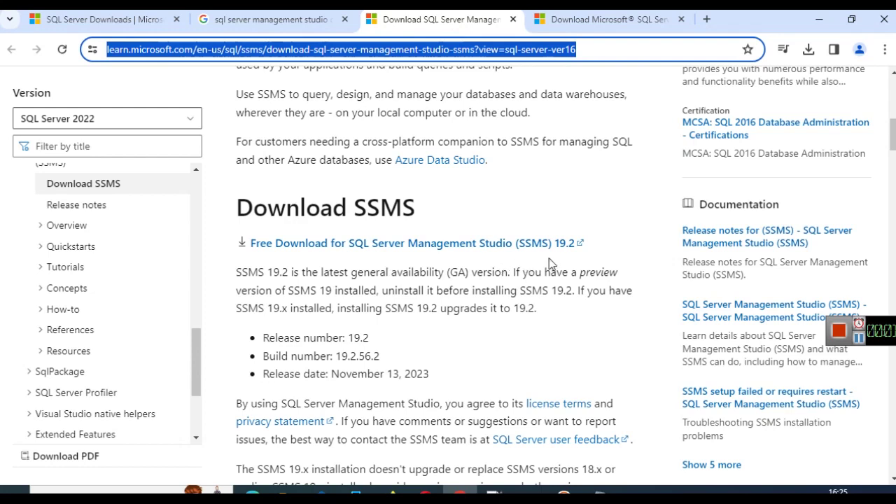
left_click(586, 18)
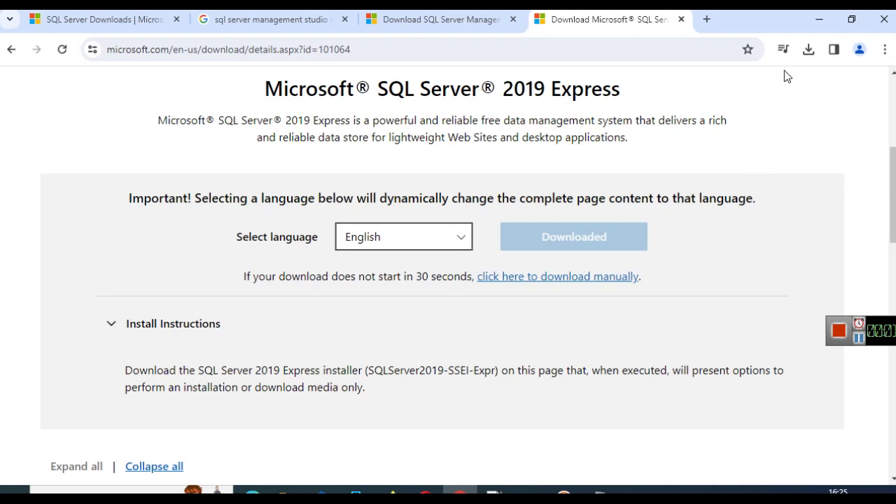
- Open the folder holding the downloaded installers, run SSMS-Setup-ENU to install SSMS 19.2 in its default location, and minimize the setup window
left_click(808, 49)
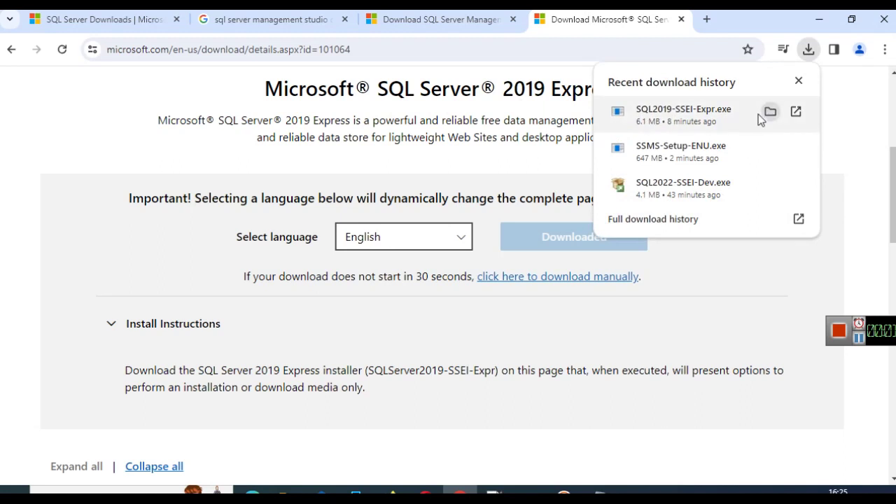
left_click(770, 112)
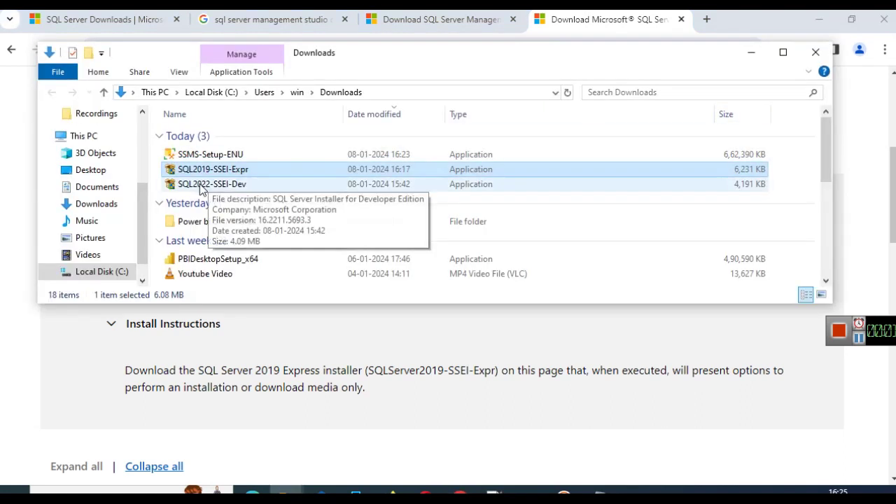
double_click(226, 158)
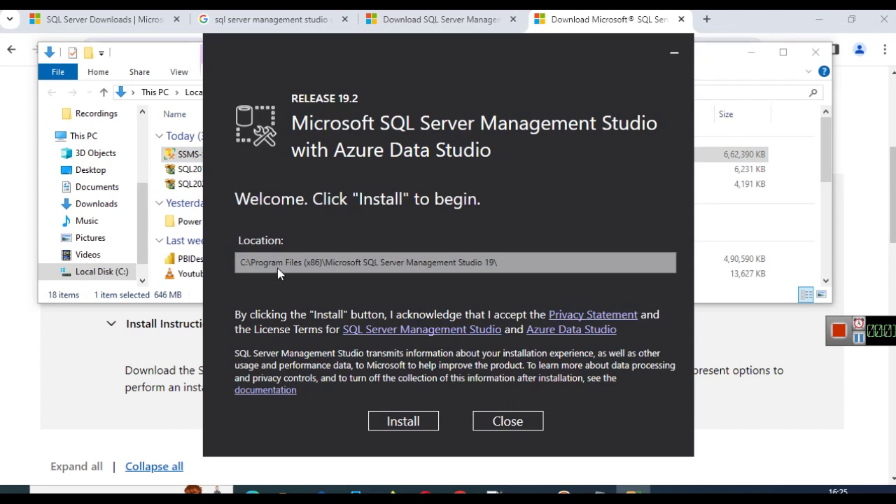
left_click(401, 420)
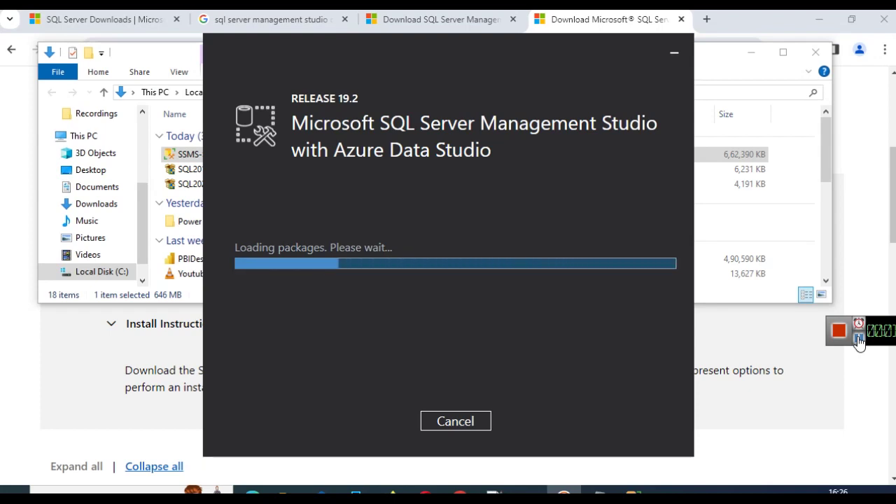
left_click(758, 170)
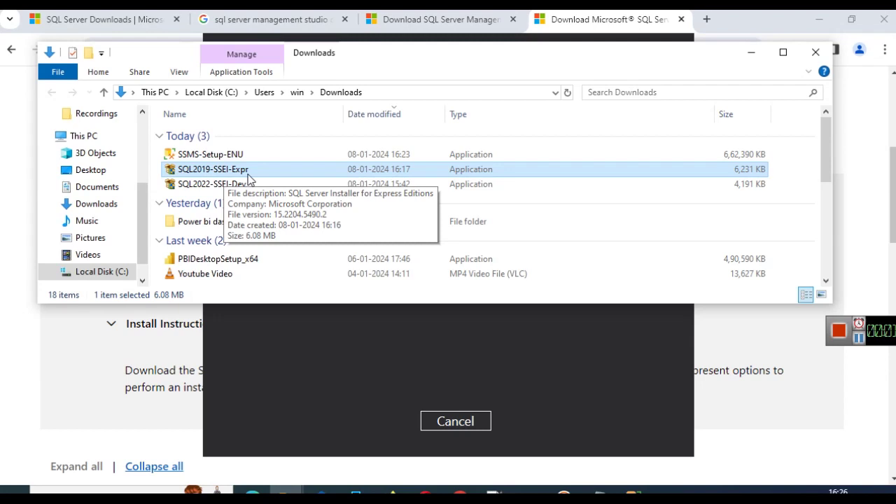
left_click(413, 357)
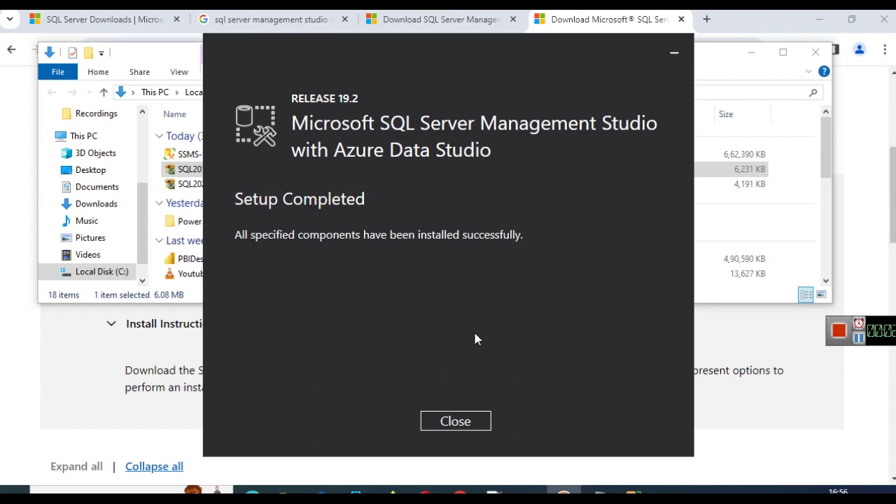
left_click(674, 57)
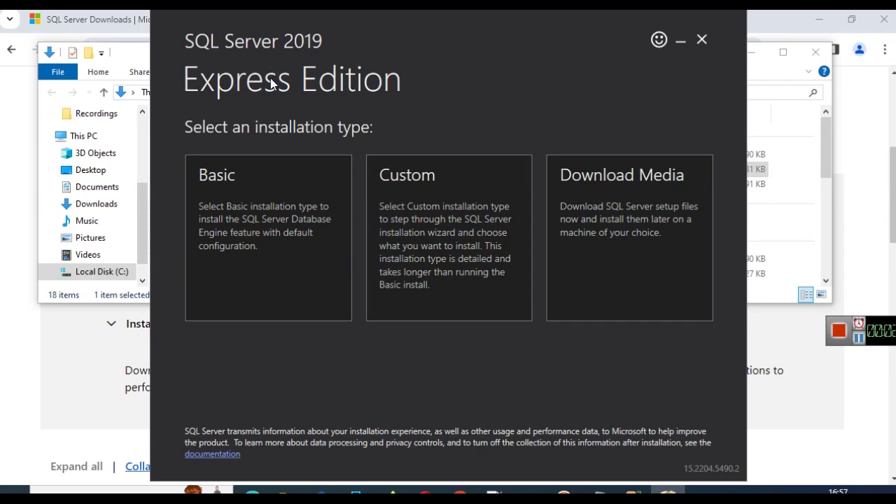
- Try a Basic installation of SQL Server 2019 Express, accepting the license terms and the default install location
left_click(265, 196)
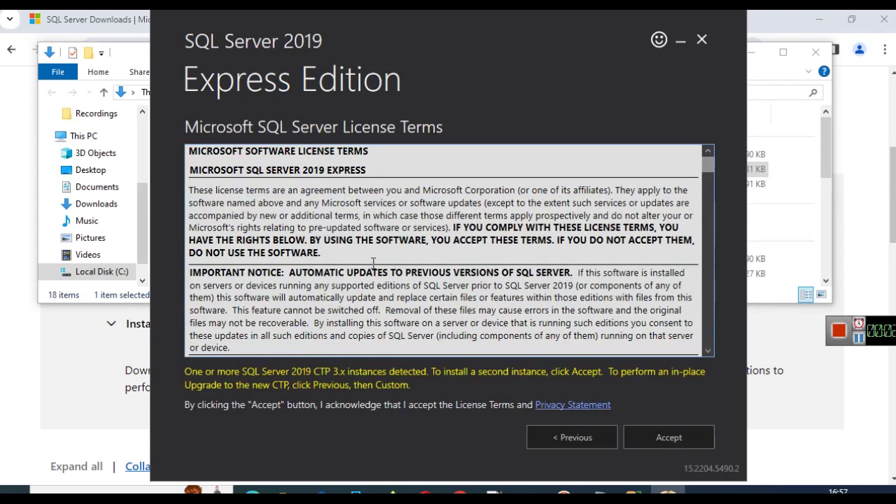
left_click_drag(706, 172, 715, 144)
left_click(676, 442)
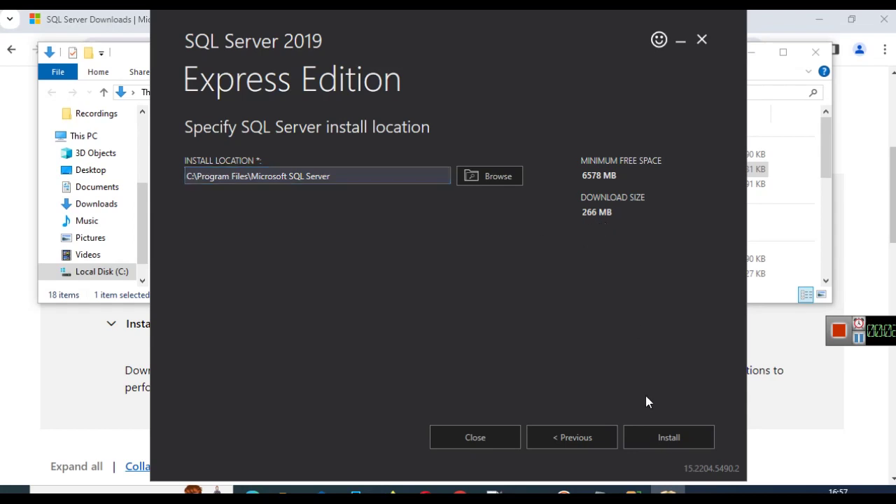
left_click(656, 430)
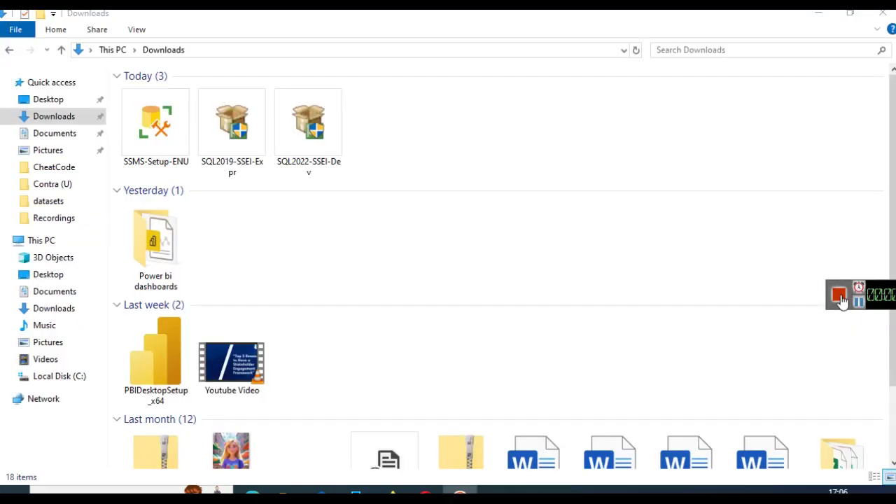
- Run SQL2019-SSEI-Expr from Downloads and perform a Basic installation, accepting the license terms and installing to C:\Program Files\Microsoft SQL Server
double_click(245, 150)
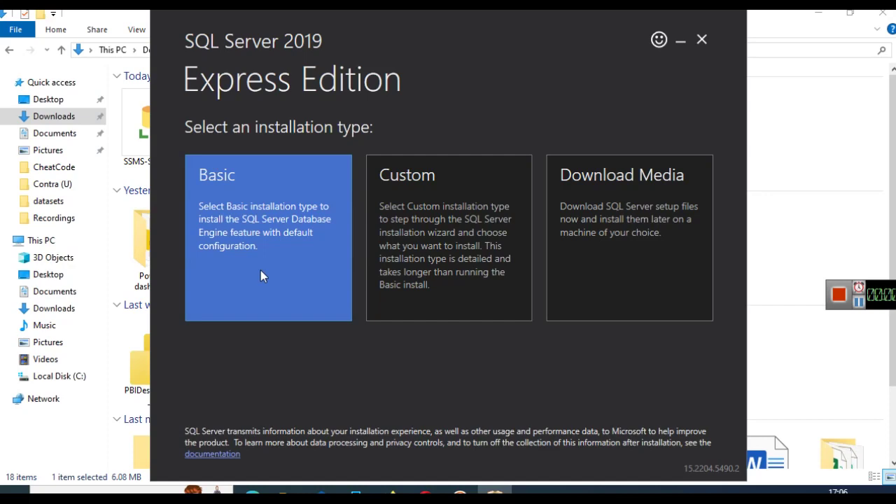
left_click(302, 241)
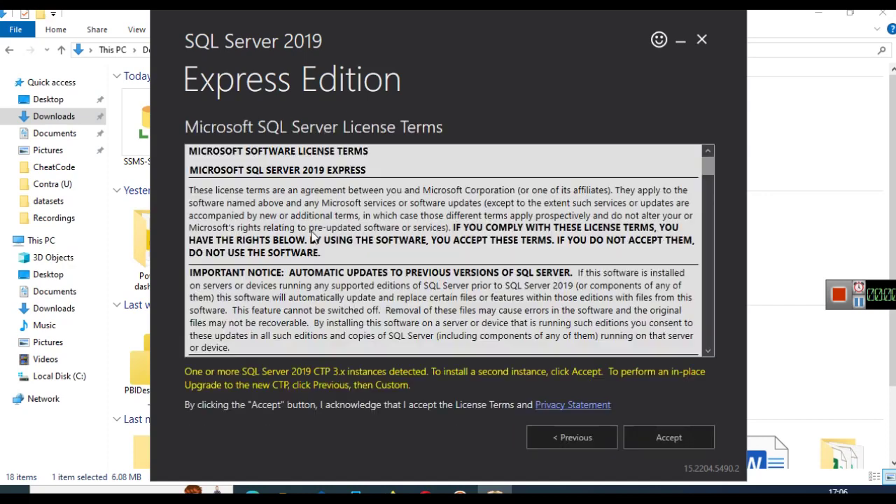
left_click(688, 446)
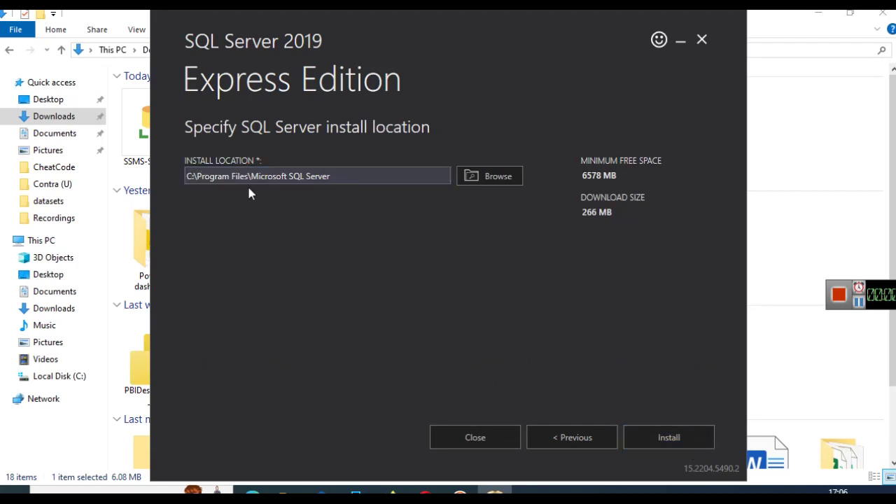
left_click(627, 435)
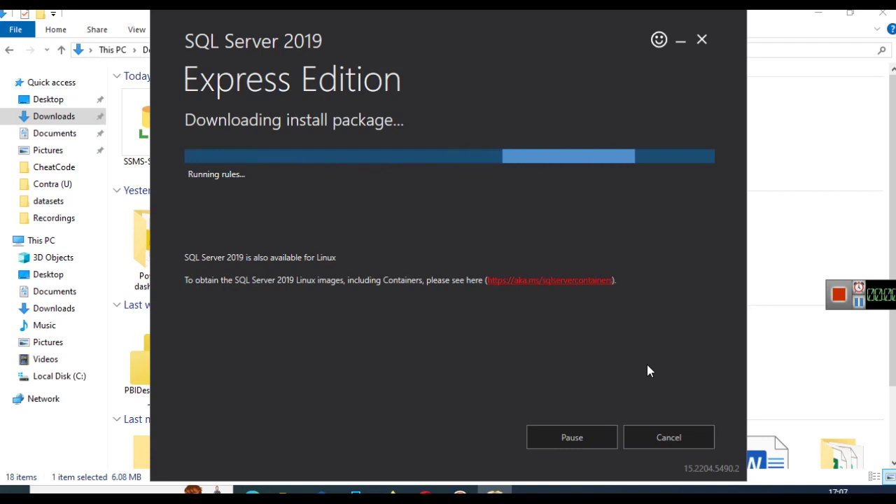
left_click(858, 302)
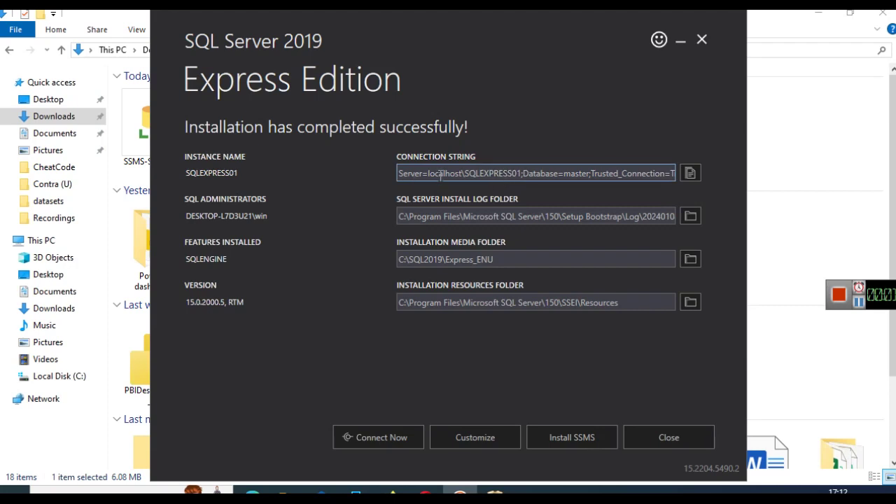
- Copy the installer's full connection string into a new Notepad document and reposition the Notepad window over the installer
left_click_drag(523, 173, 438, 182)
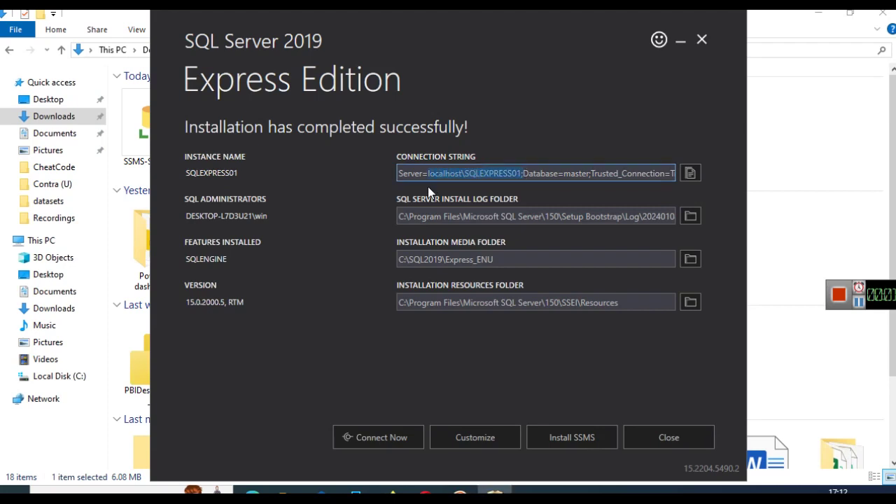
left_click_drag(428, 186, 393, 191)
key("ctrl+a")
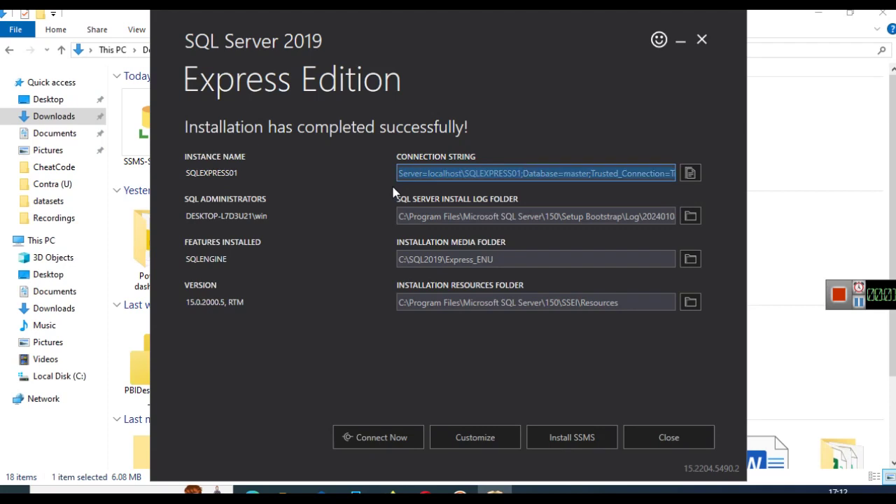
key("super+r")
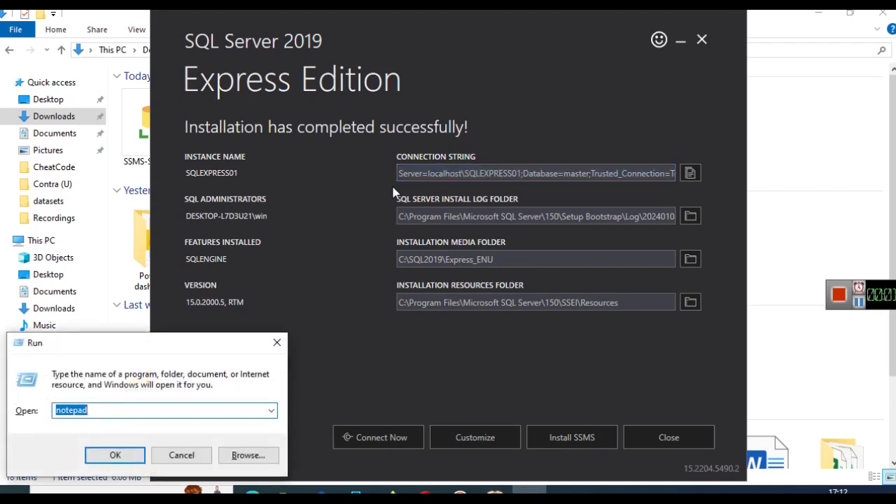
key("Return")
type("Server=localhost\\SQLEXPRESS01;Database=master;Trusted_Connection=True;")
left_click_drag(333, 183, 525, 276)
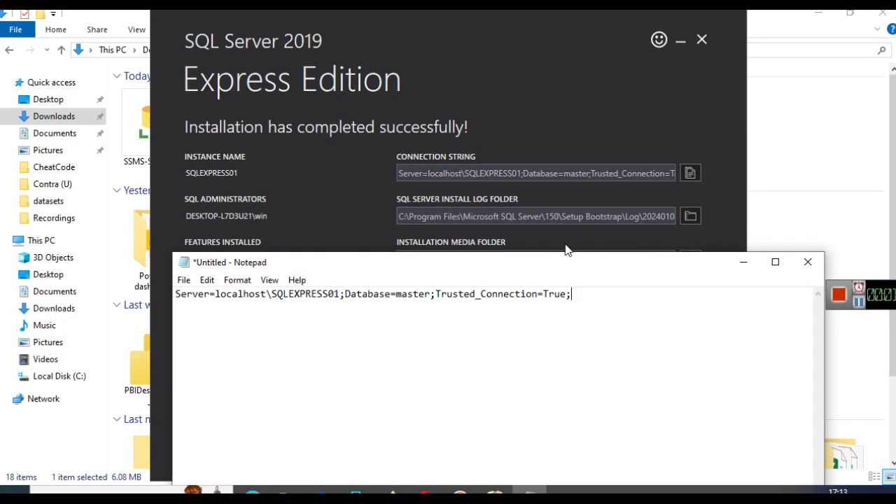
left_click_drag(560, 261, 612, 135)
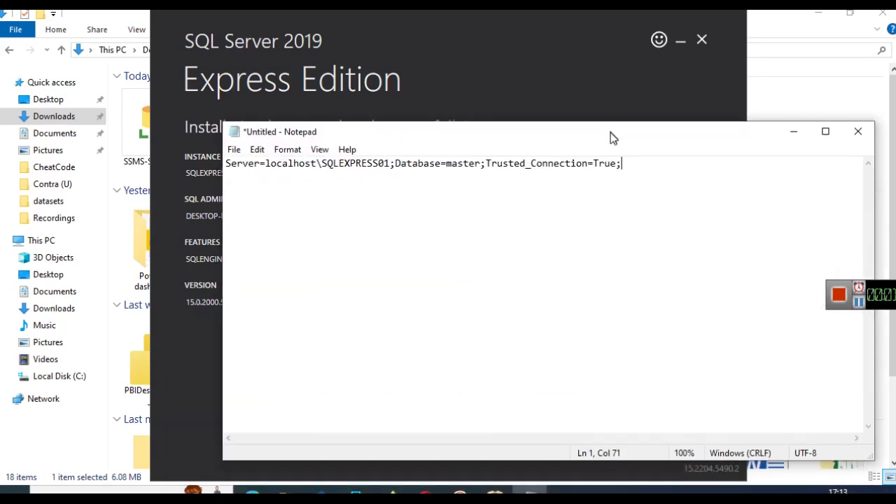
- Save the Notepad document as instancename in the datasets folder on Local Disk (C:) and minimize it
key("ctrl+s")
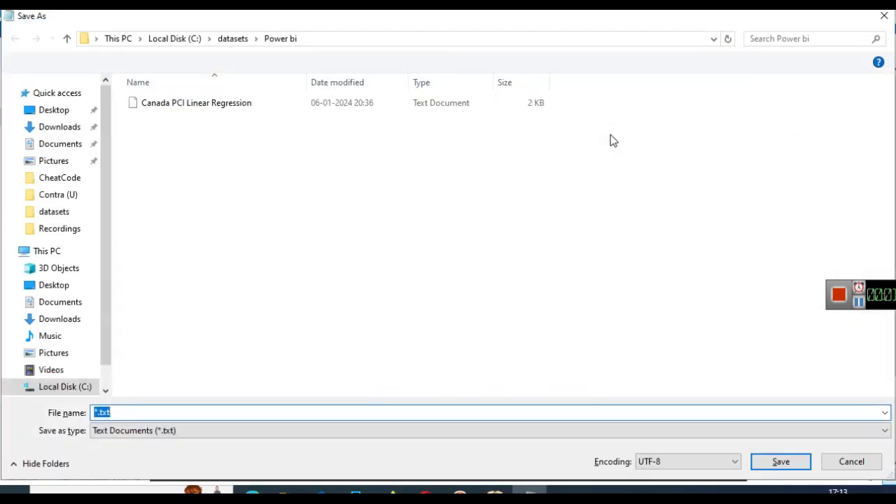
type("ins")
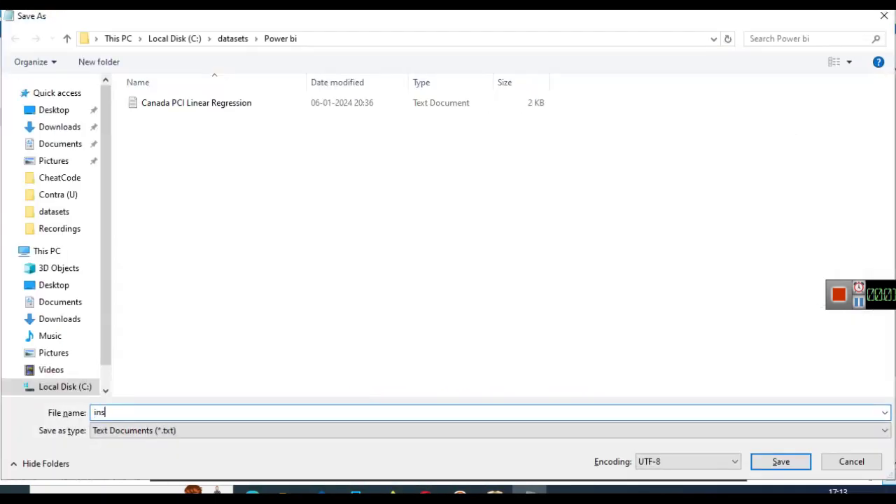
type("tancename")
left_click(233, 39)
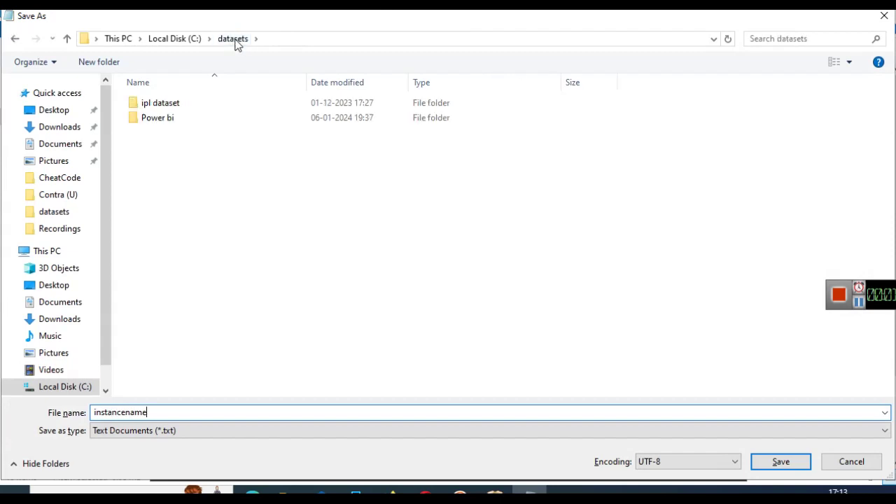
left_click(781, 462)
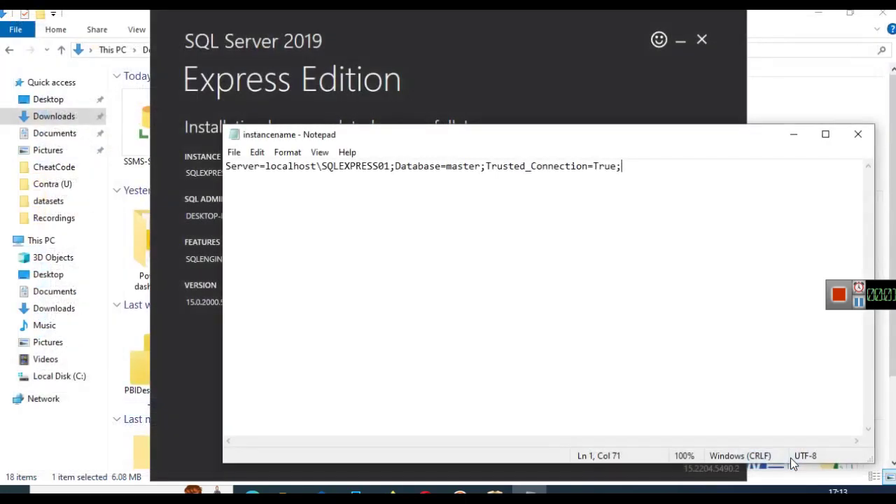
left_click(792, 137)
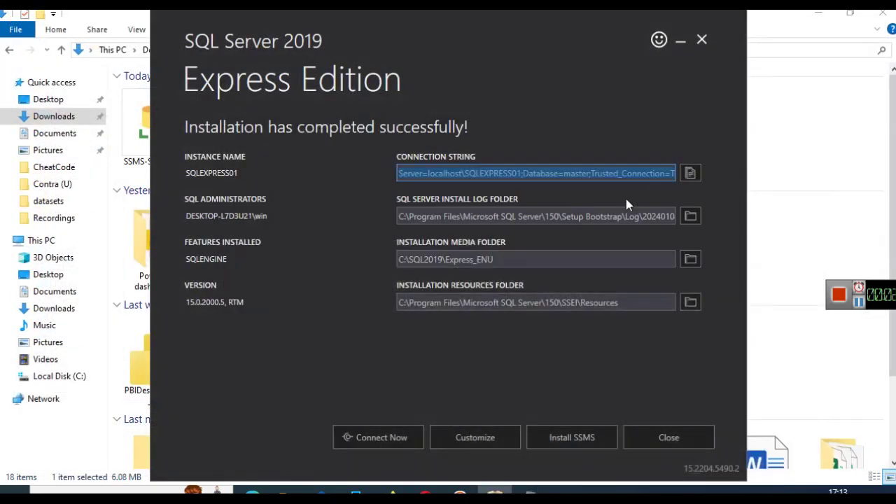
- Close the SQL Server 2019 Express installer and confirm exiting it
left_click(564, 441)
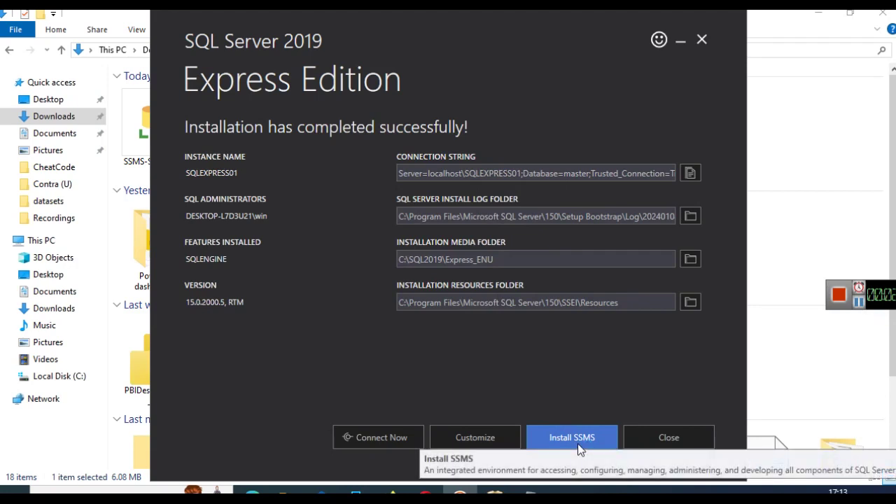
left_click(651, 427)
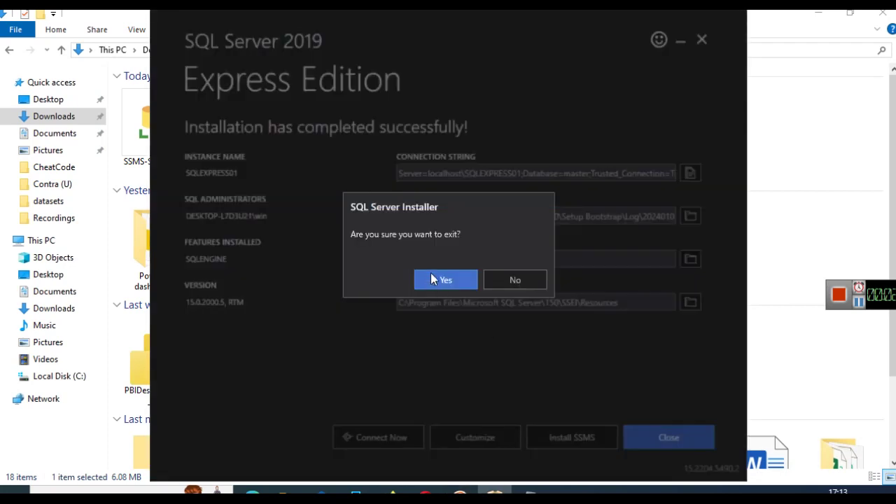
left_click(441, 279)
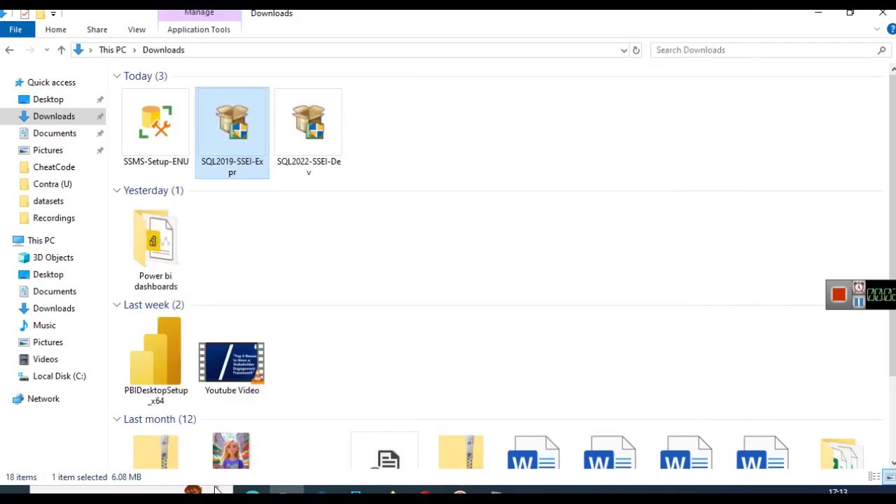
- Search Windows for "sq" and launch SQL Server Management Studio 19 as administrator
left_click(105, 492)
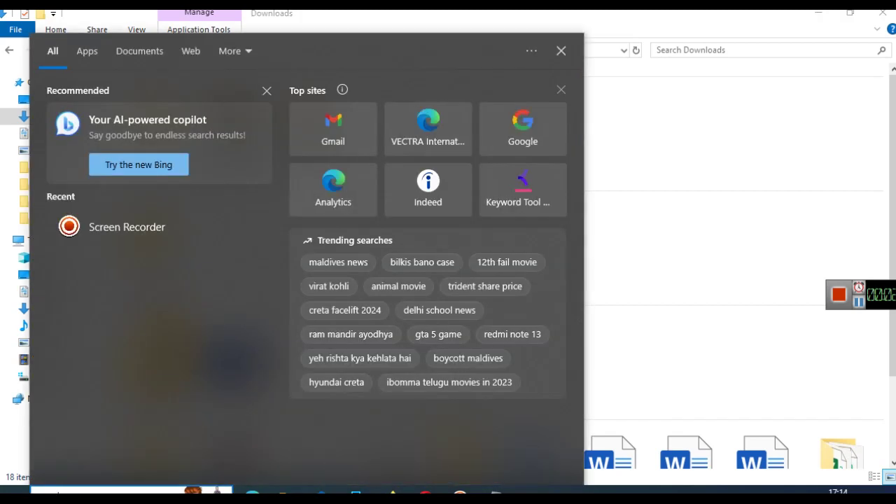
type("sq")
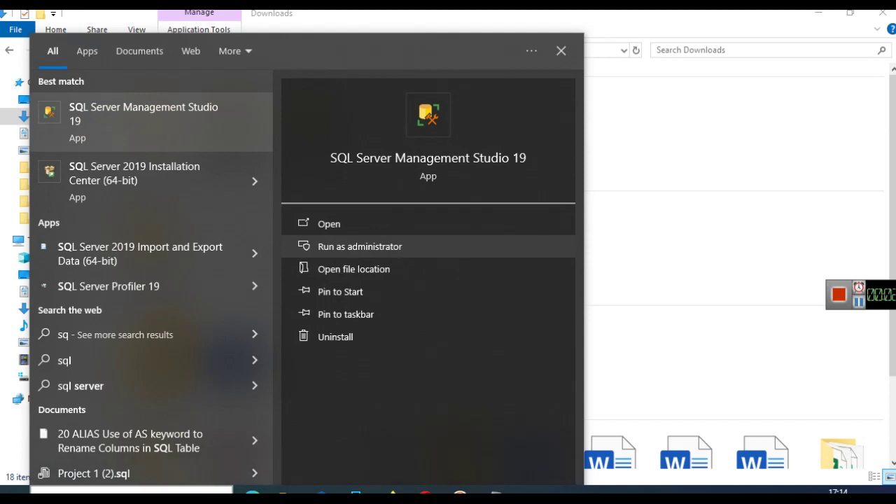
left_click(360, 246)
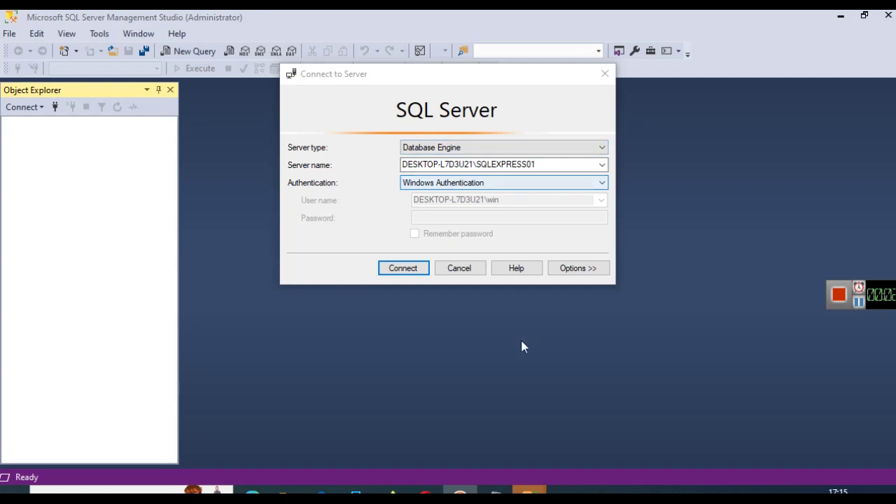
- Check the instance name in the saved instancename Notepad document and minimize the document
left_click(496, 492)
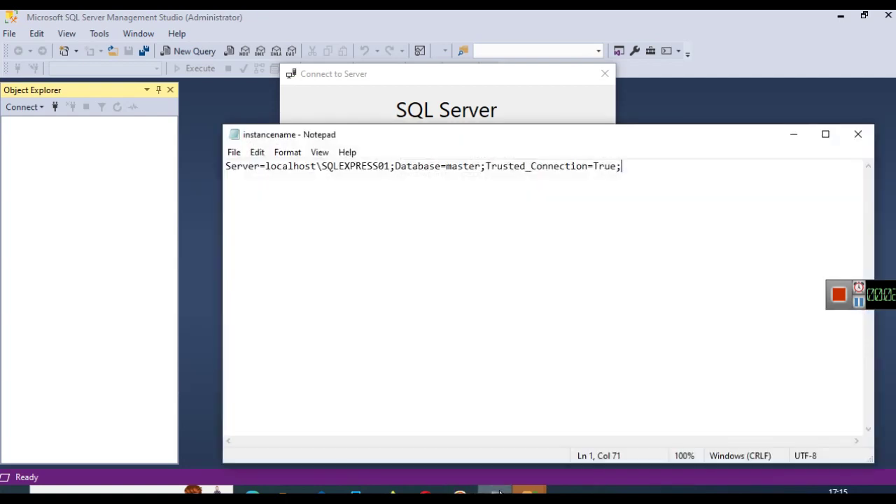
double_click(359, 168)
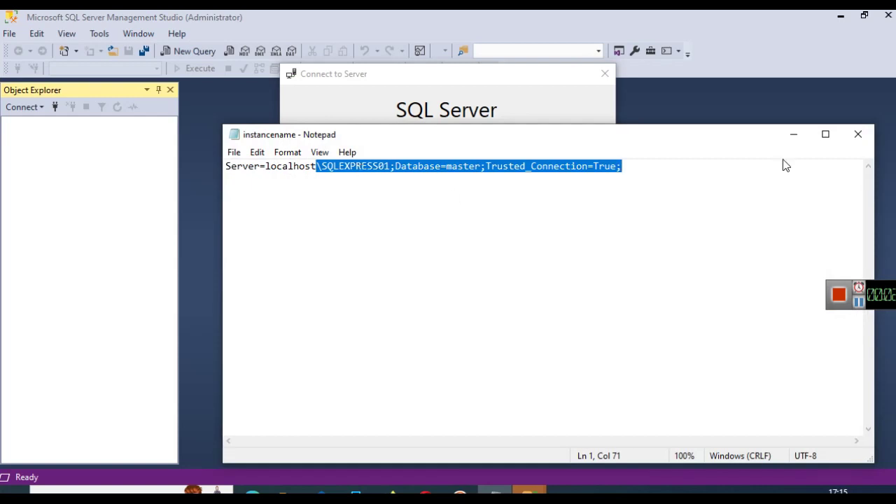
left_click(794, 135)
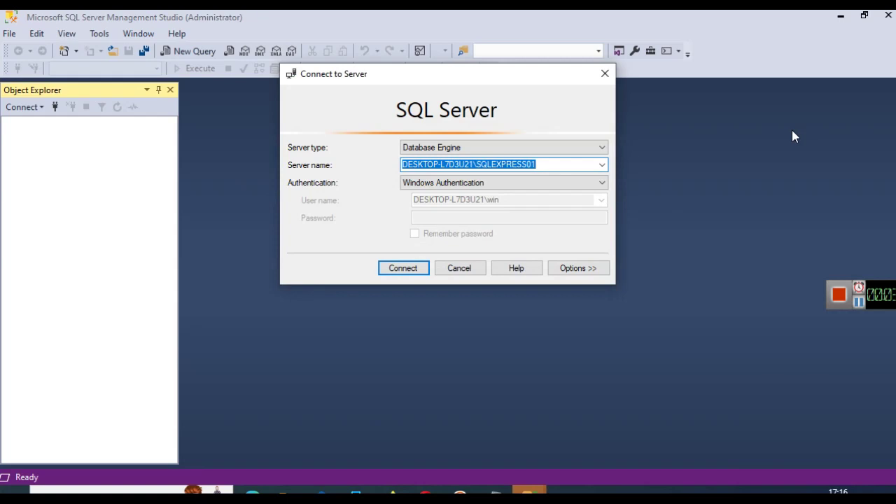
left_click(557, 165)
key("BackSpace")
key("BackSpace")
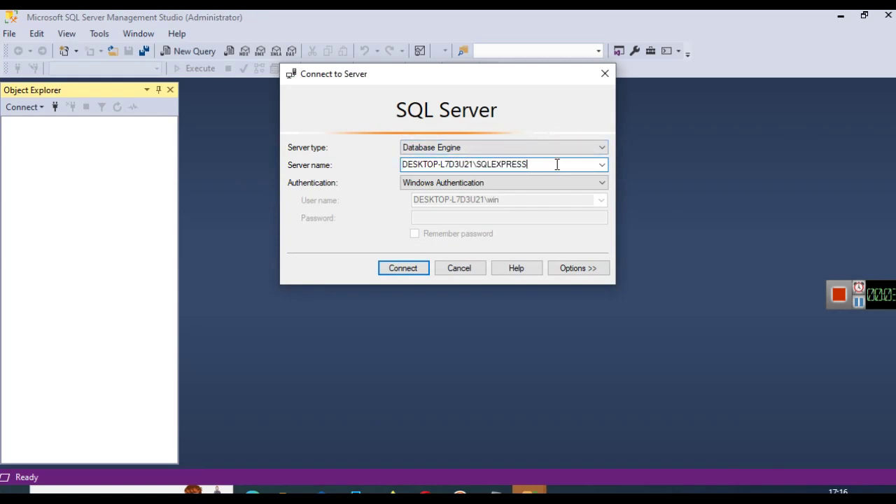
key("ctrl+z")
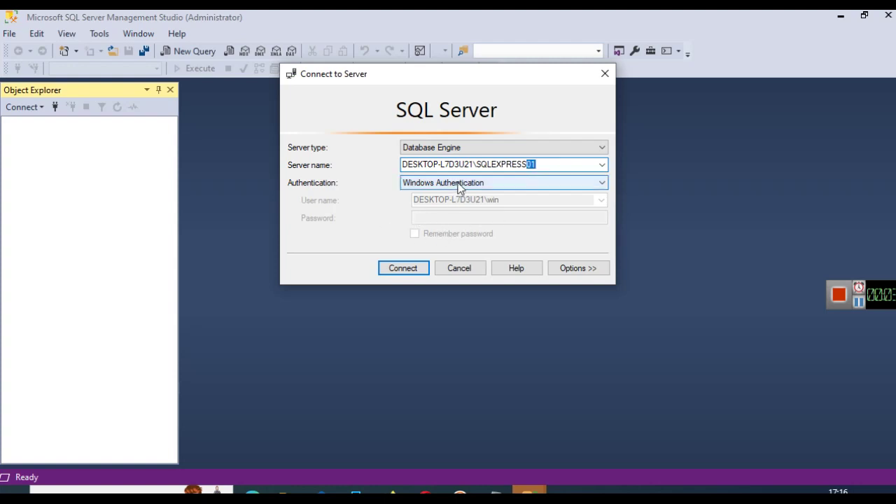
- Connect to the DESKTOP-L7D3U21\SQLEXPRESS01 database engine with Windows Authentication and expand its Databases folder
left_click(404, 267)
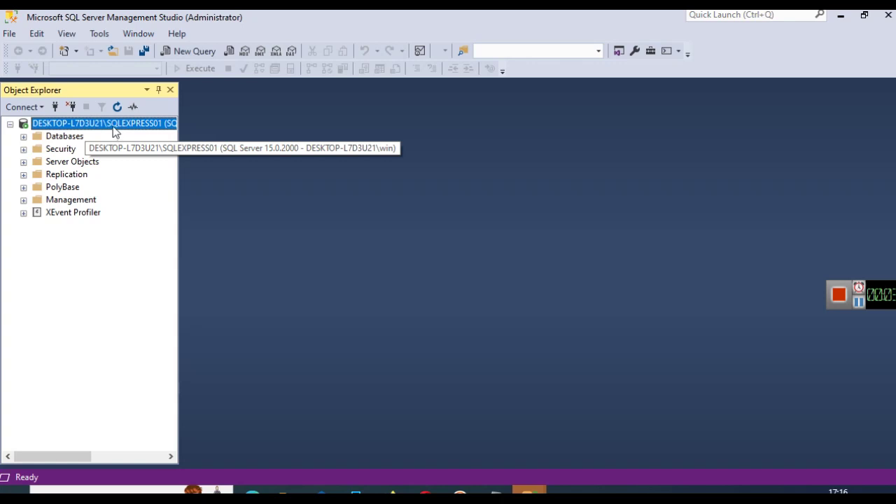
left_click(23, 135)
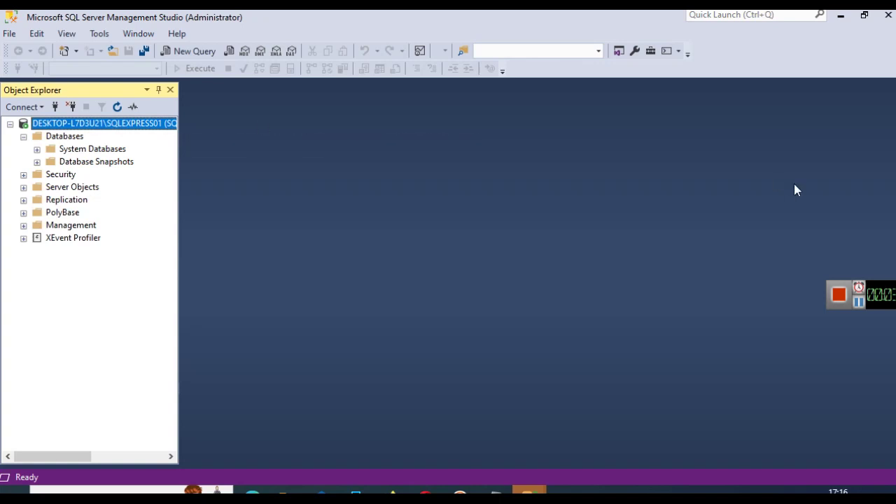
left_click(860, 305)
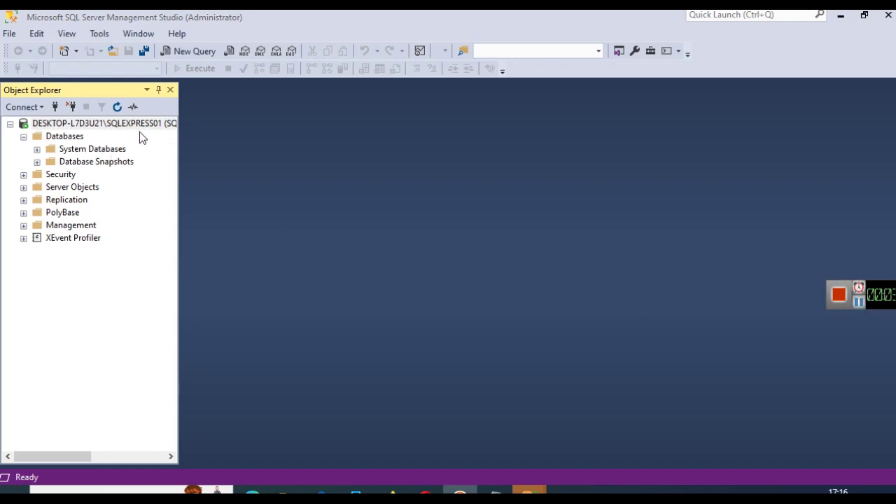
- Start creating a new database in the Databases folder of the SQLEXPRESS01 server
left_click(64, 137)
right_click(64, 138)
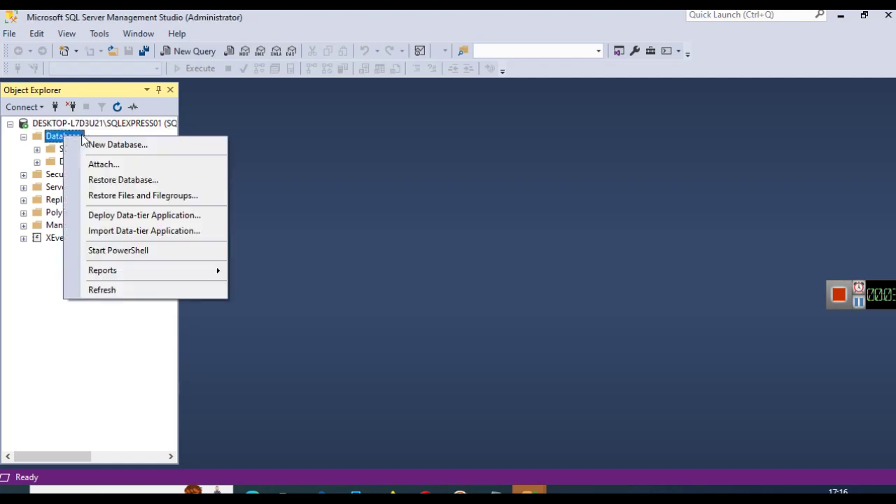
left_click(94, 143)
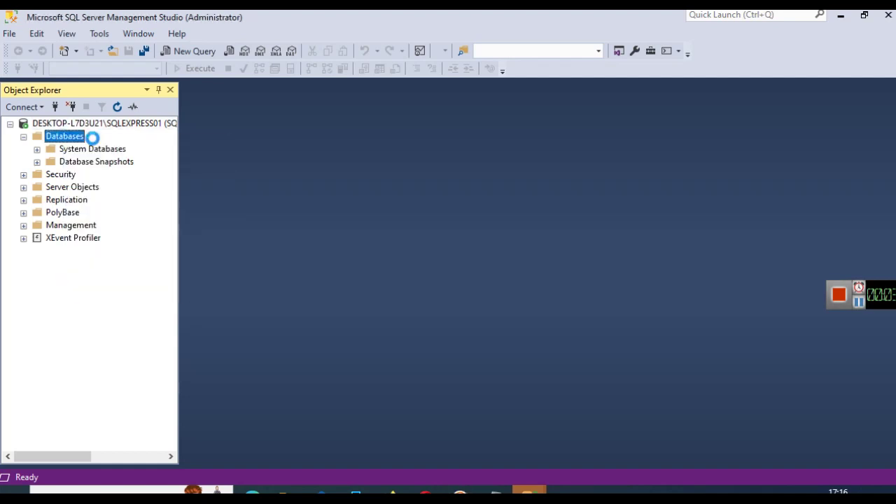